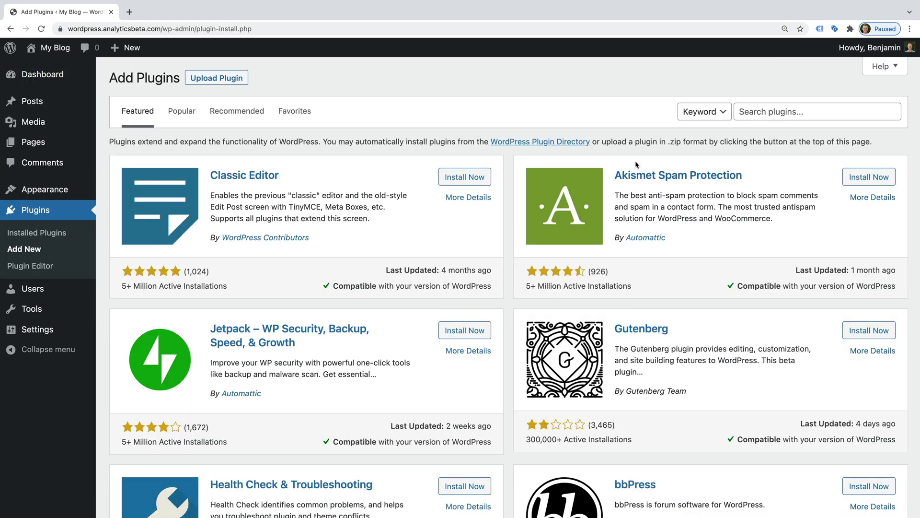
# Find Site Kit by Google with a 'site kit' plugin search, then install and activate it
pyautogui.click(752, 108)
pyautogui.write('site kit')
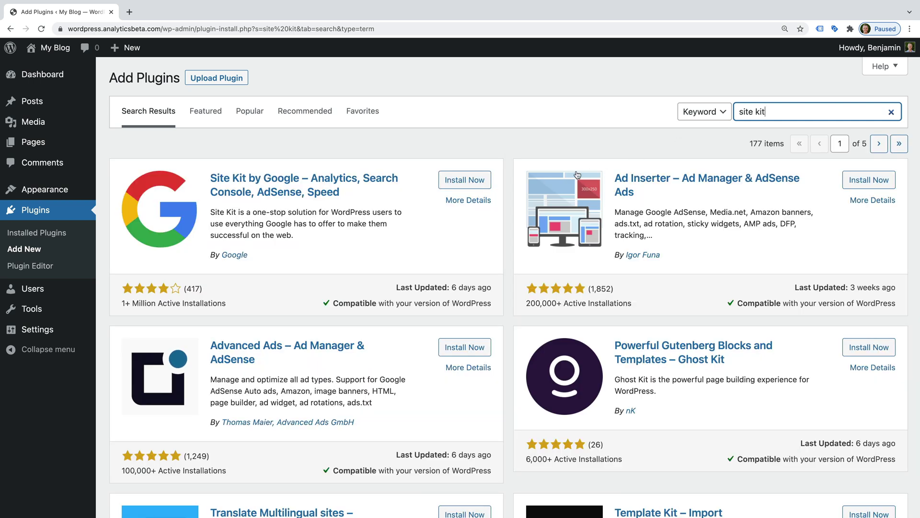
pyautogui.click(456, 189)
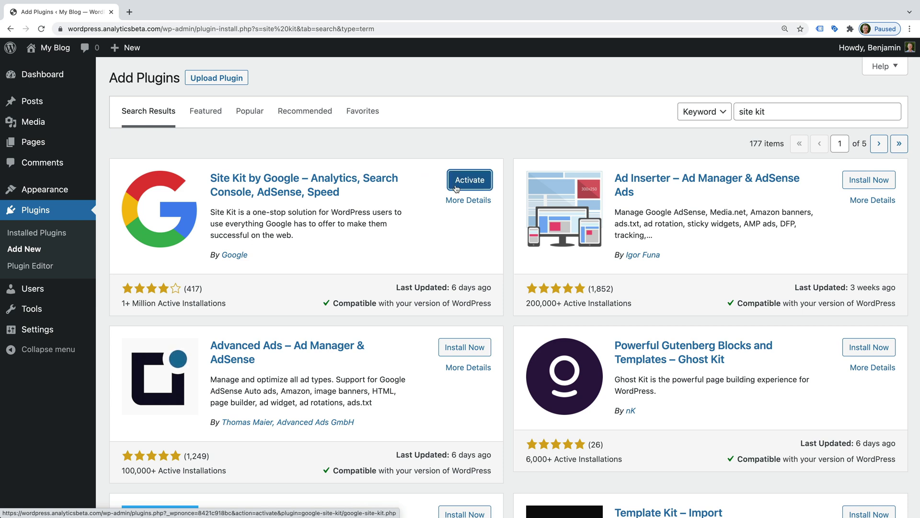
pyautogui.click(484, 189)
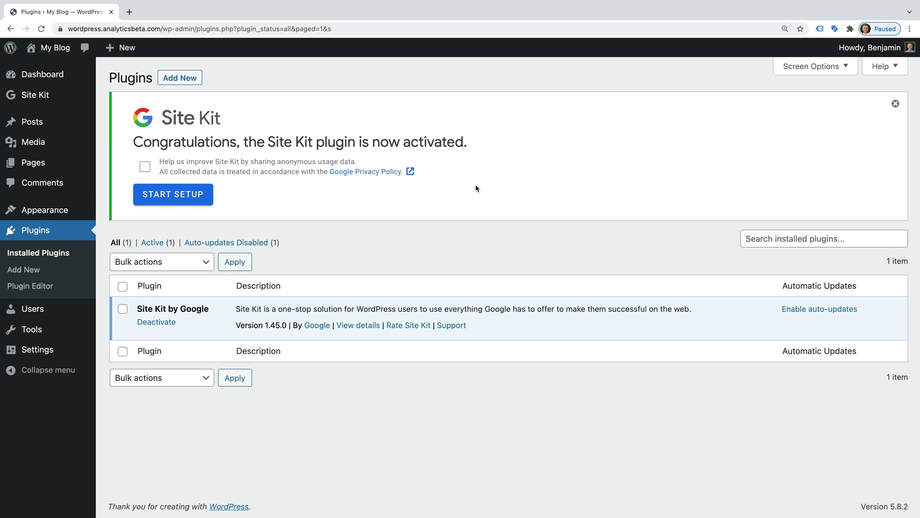
# Start Site Kit setup and choose 'Sign in with Google' on the welcome page
pyautogui.click(191, 202)
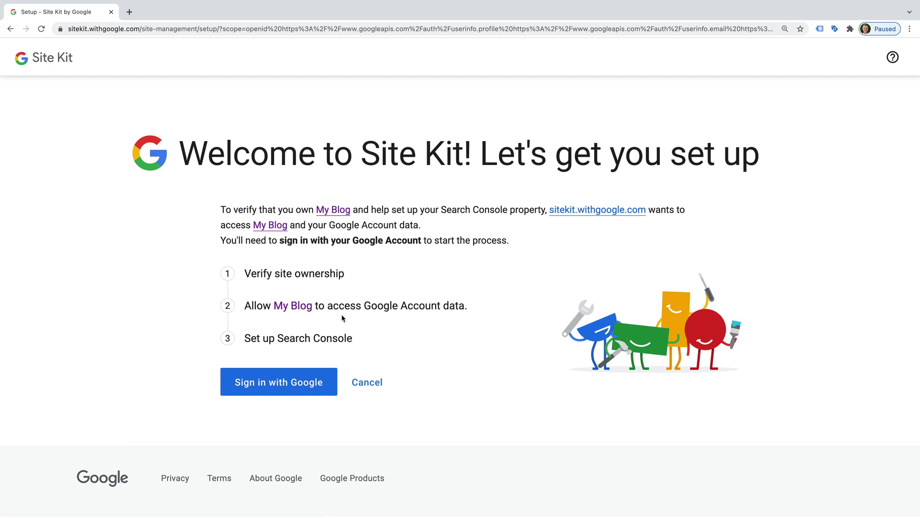
pyautogui.click(323, 391)
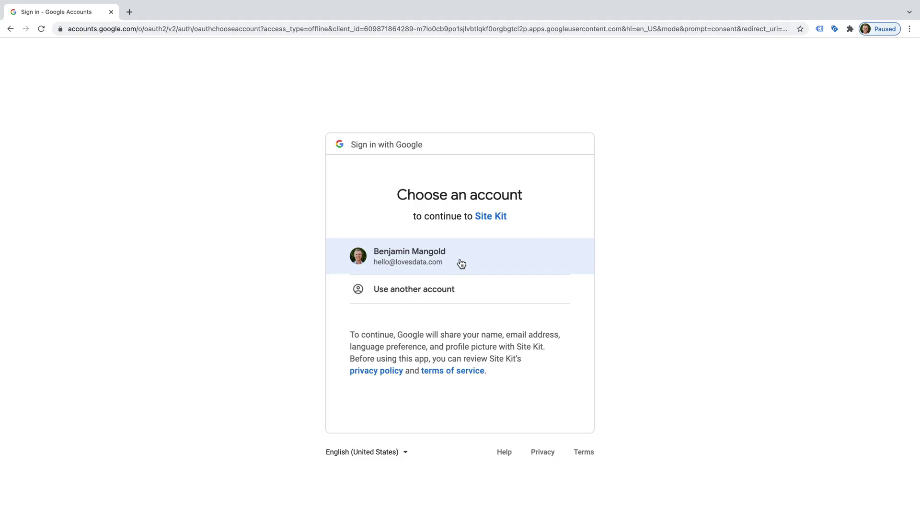
# Choose the Google account, allow both Search Console permissions, add My Blog, and open the dashboard
pyautogui.click(461, 263)
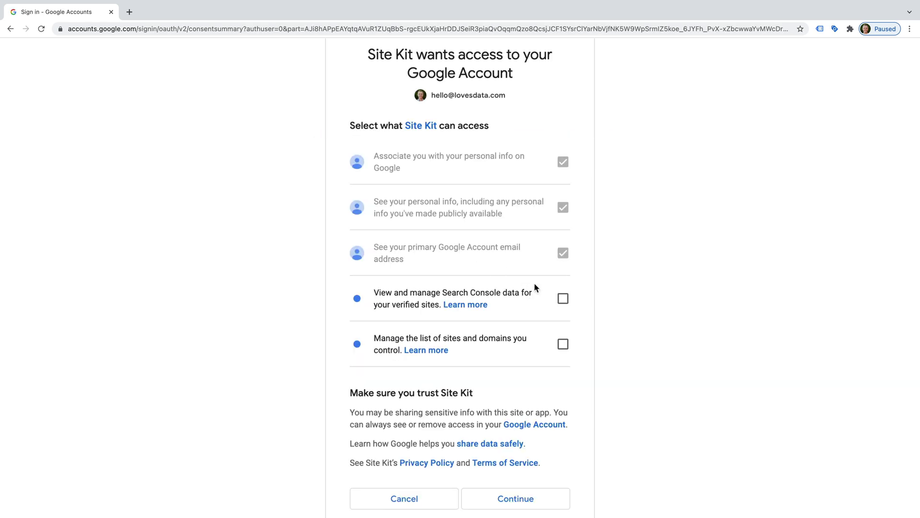
pyautogui.click(563, 298)
pyautogui.click(564, 345)
pyautogui.click(535, 499)
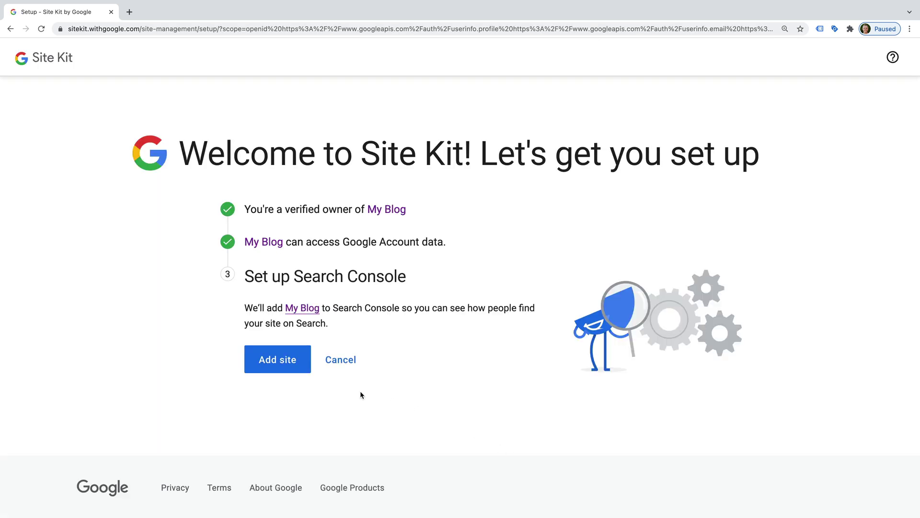
pyautogui.click(298, 371)
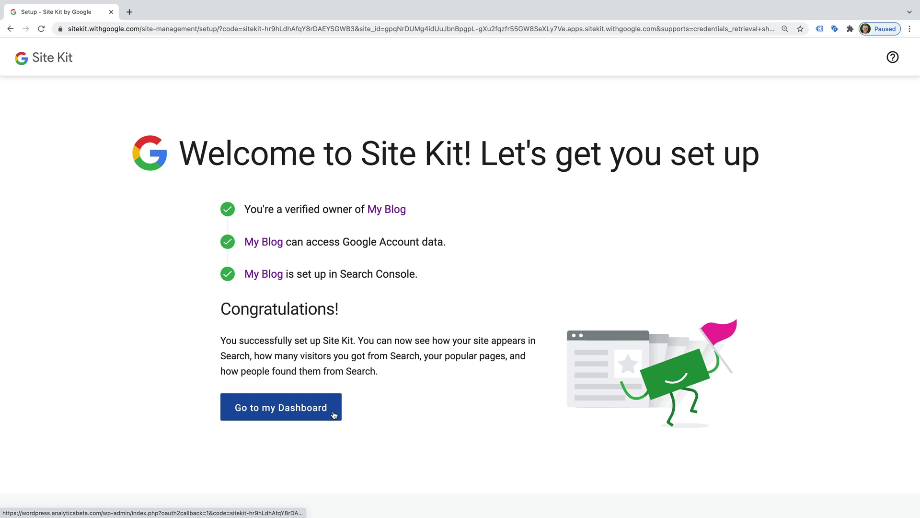
pyautogui.click(334, 414)
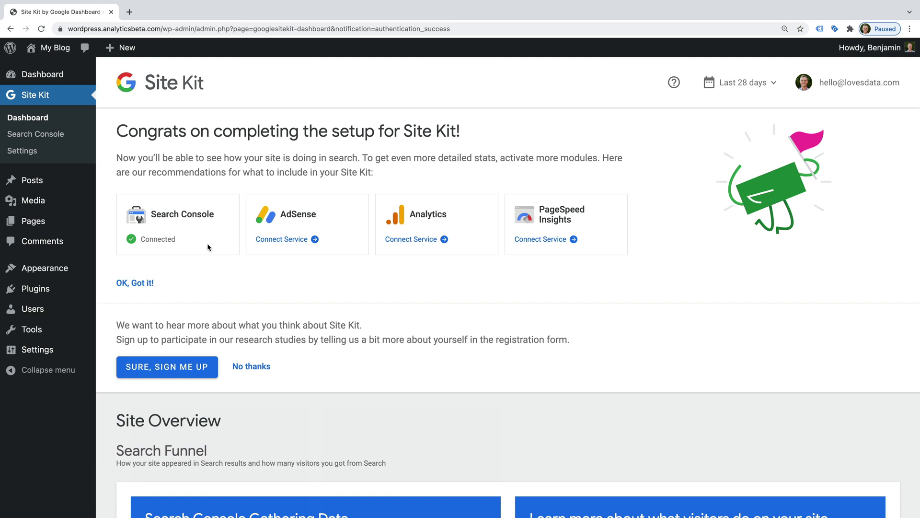
# Connect the Analytics service and grant Site Kit additional access to Analytics data
pyautogui.click(429, 241)
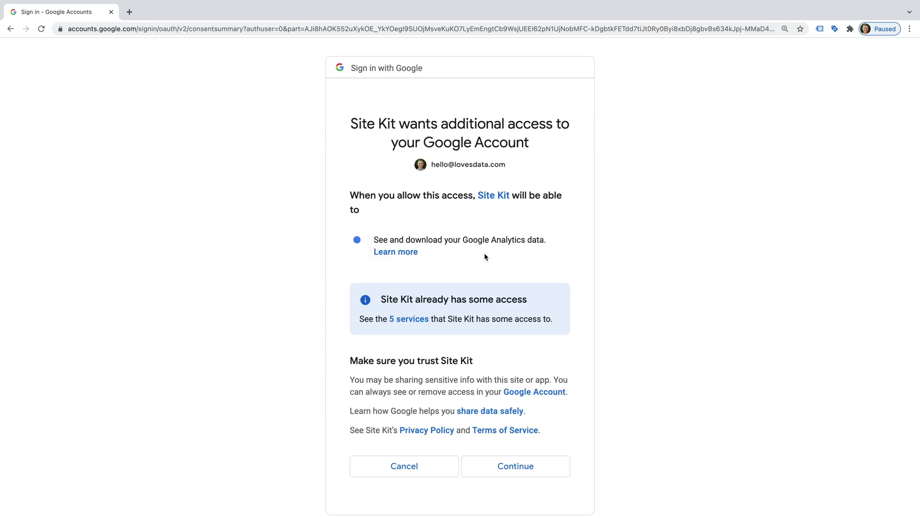
pyautogui.click(547, 465)
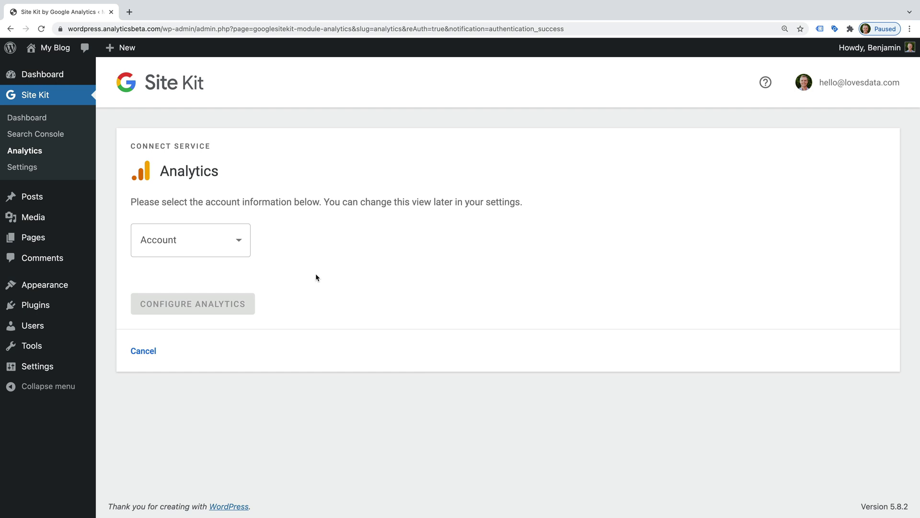
# Select the Loves Data account and the Loves Data | GA4 Demo property
pyautogui.click(235, 245)
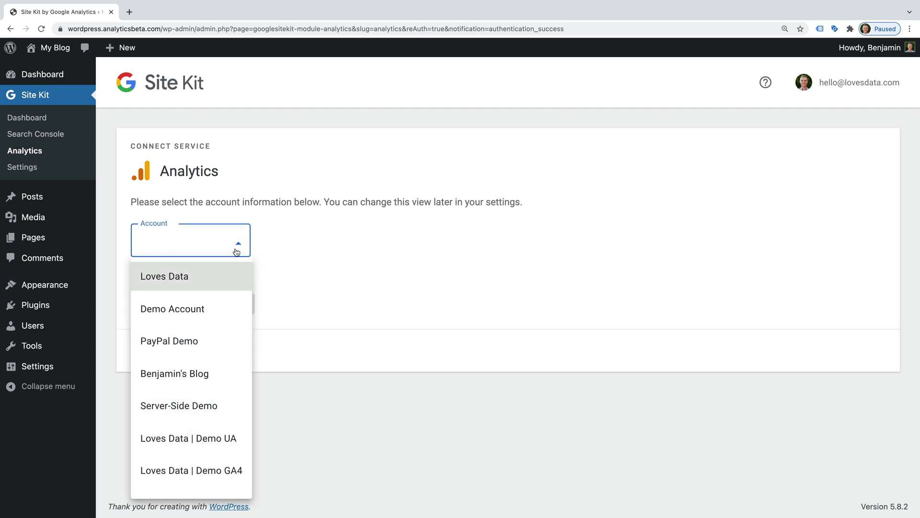
pyautogui.click(235, 276)
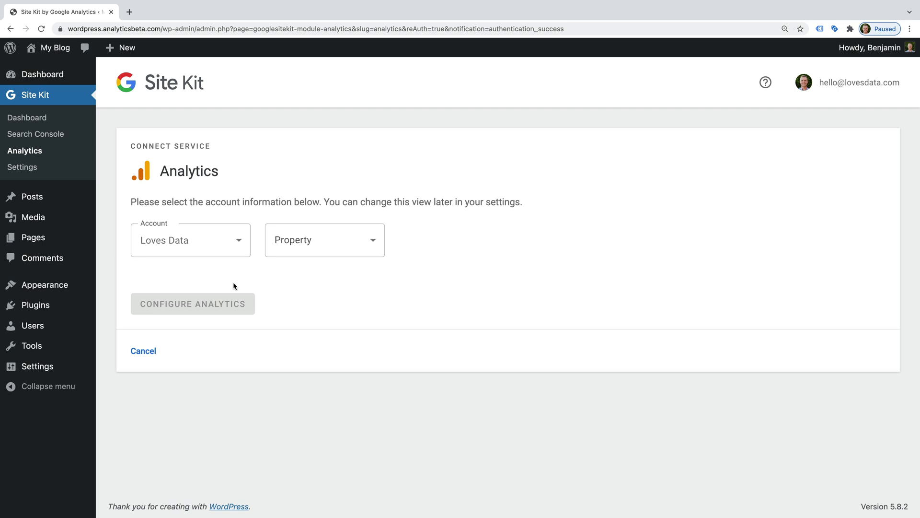
pyautogui.click(313, 246)
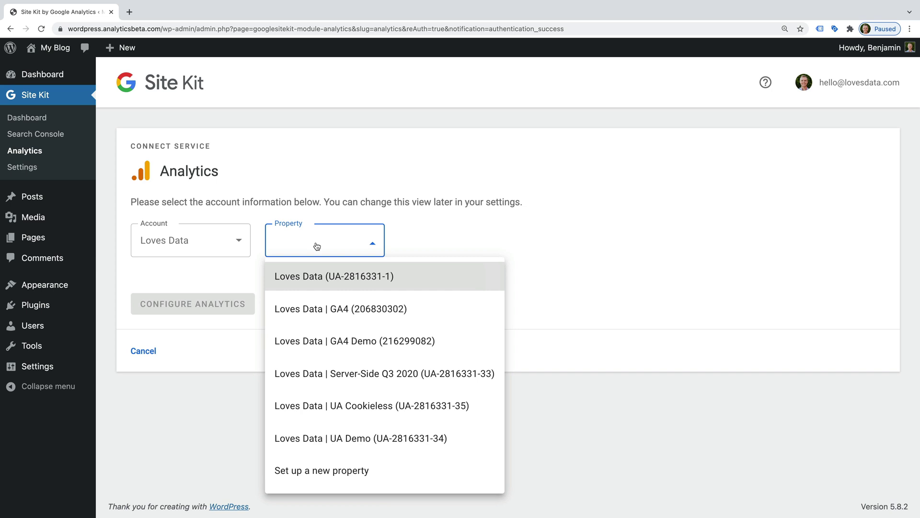
pyautogui.click(415, 337)
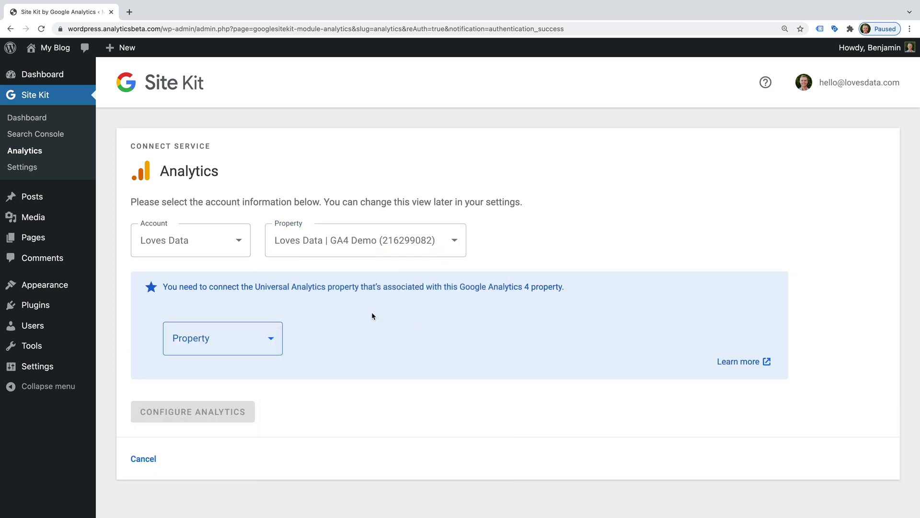
# Review the Universal Analytics property options, then switch to Loves Data | UA Demo (UA-2816331-34)
pyautogui.moveTo(255, 286); pyautogui.dragTo(358, 286)
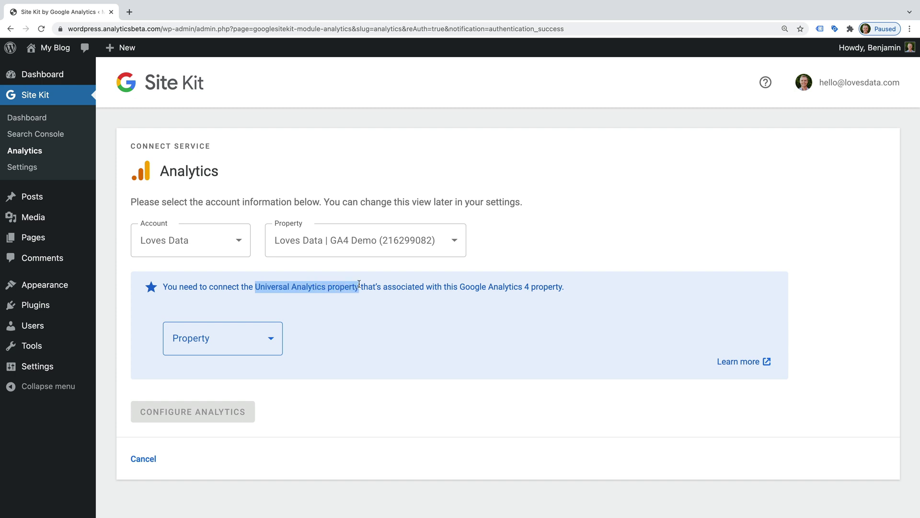
pyautogui.click(270, 342)
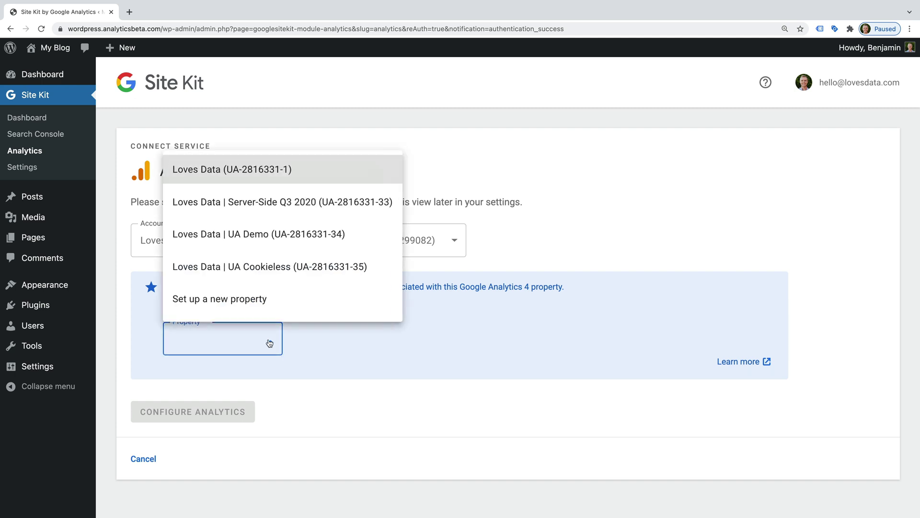
pyautogui.click(270, 343)
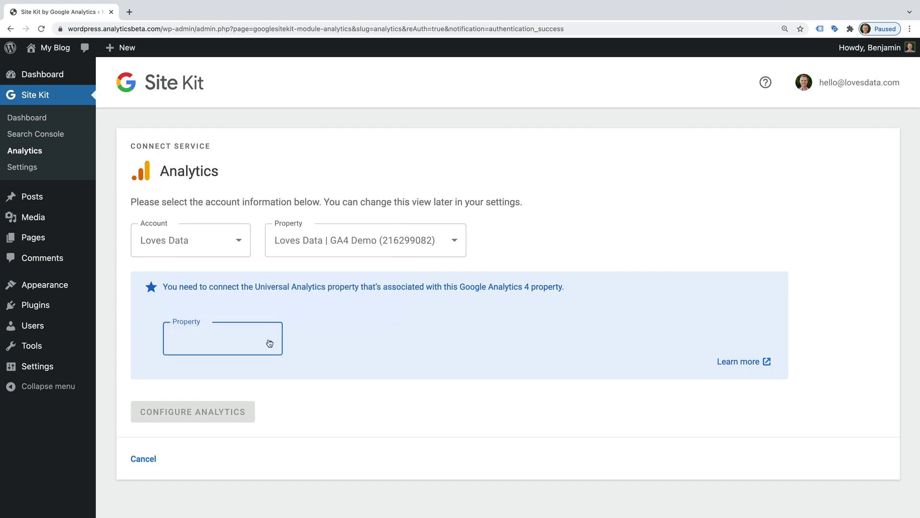
pyautogui.click(332, 252)
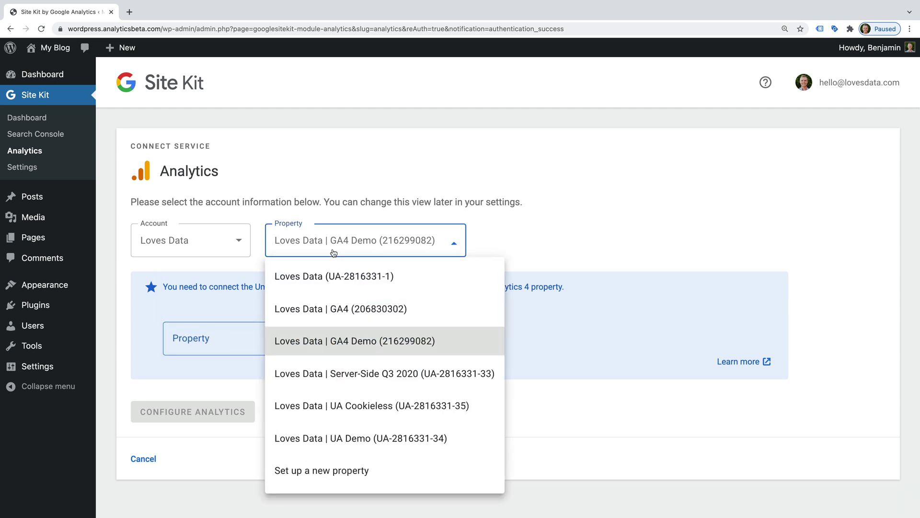
pyautogui.click(378, 436)
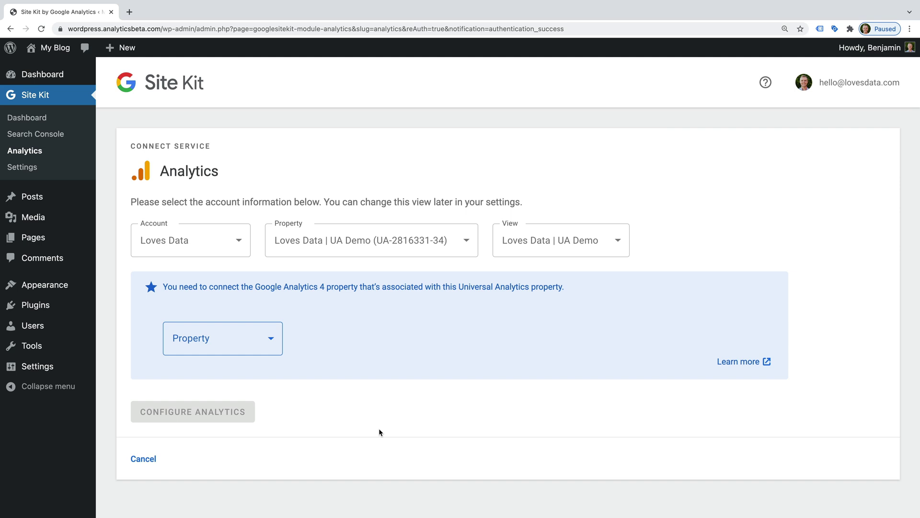
pyautogui.click(248, 341)
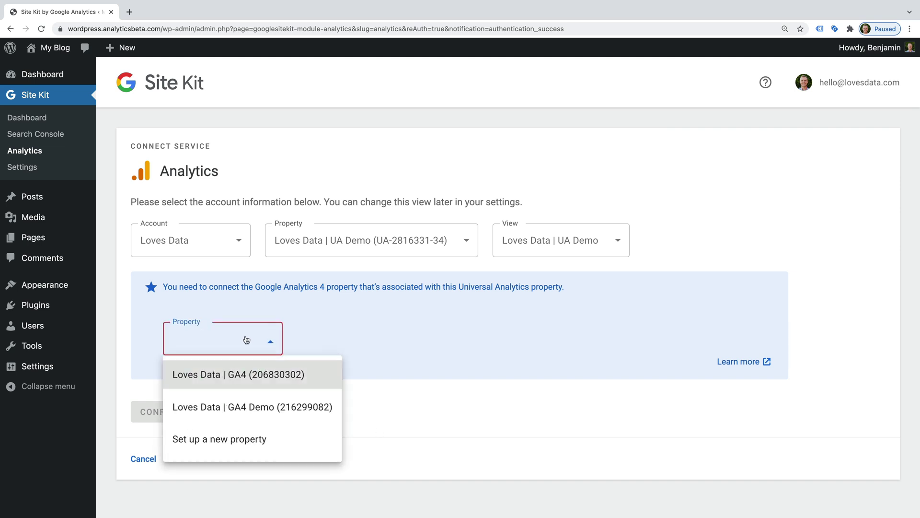
pyautogui.click(325, 335)
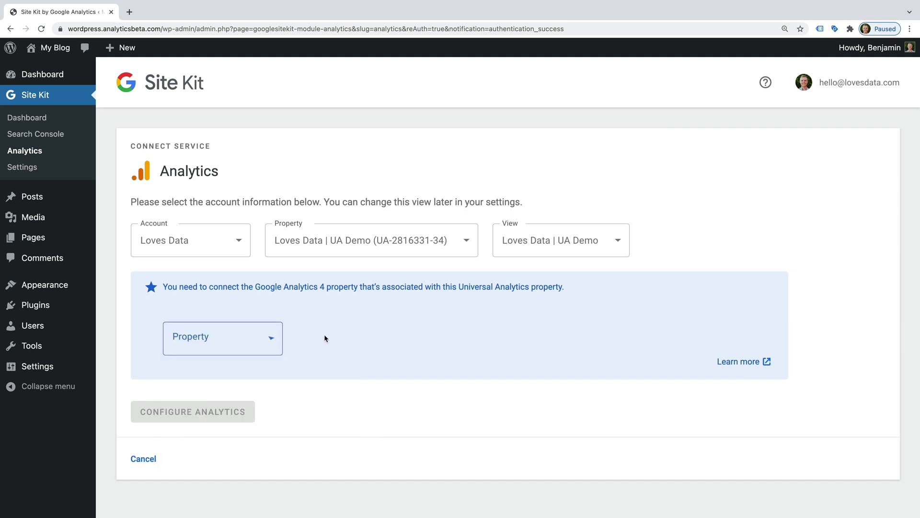
pyautogui.click(238, 245)
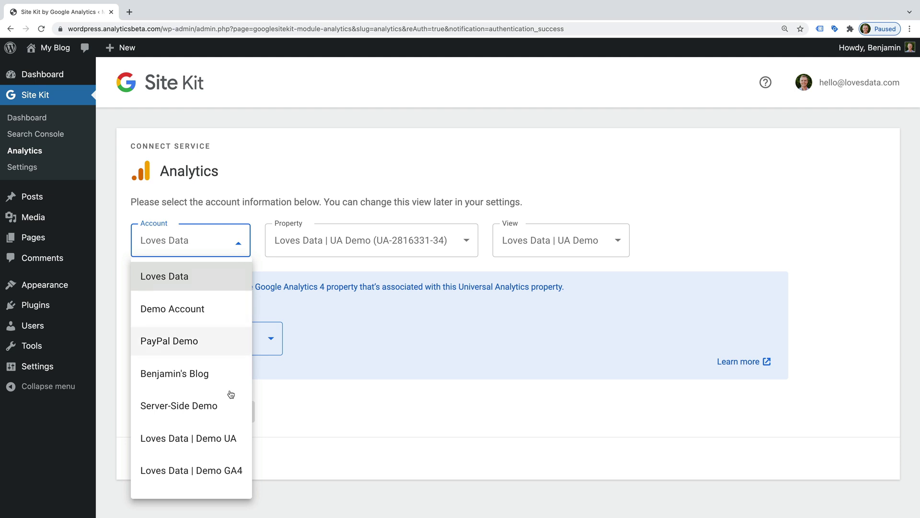
pyautogui.click(232, 469)
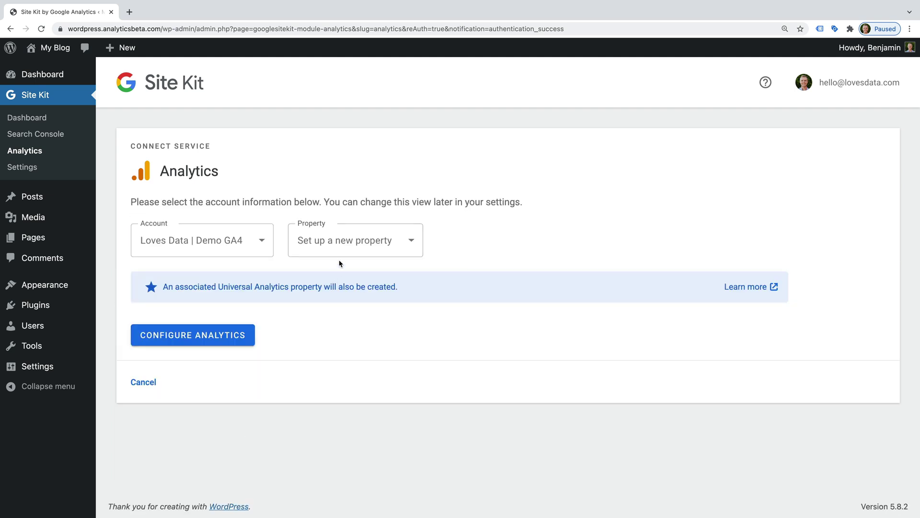
pyautogui.click(342, 248)
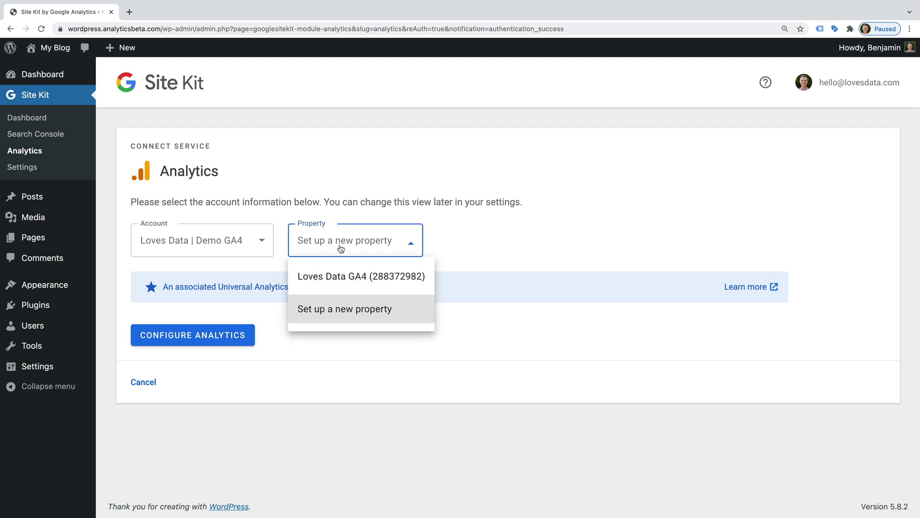
pyautogui.click(364, 275)
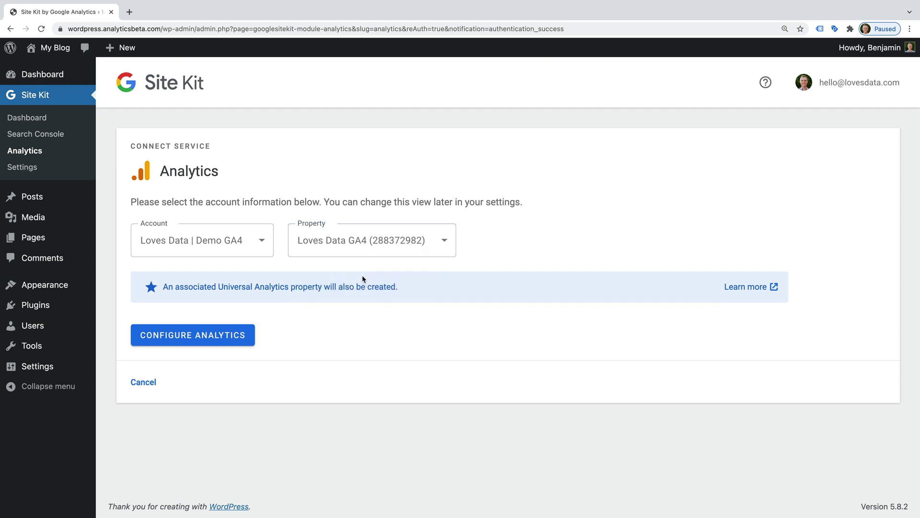
pyautogui.moveTo(220, 287); pyautogui.dragTo(394, 289)
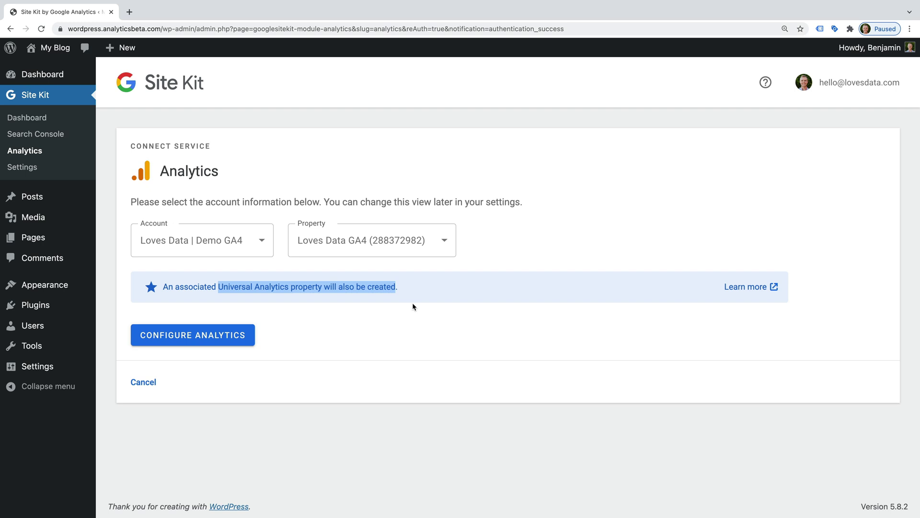
# Choose 'Set up a new account' and rename the account from My Blog to Loves Data
pyautogui.click(259, 246)
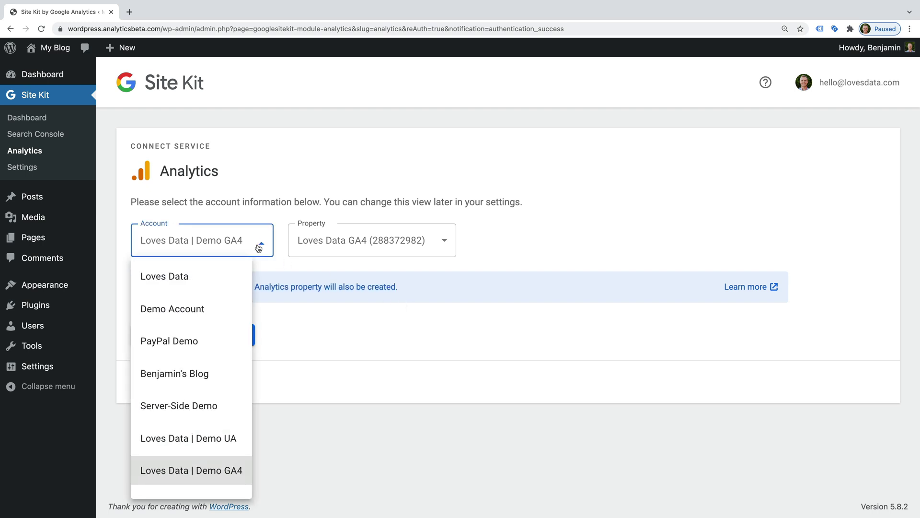
pyautogui.scroll(-1, 222, 338)
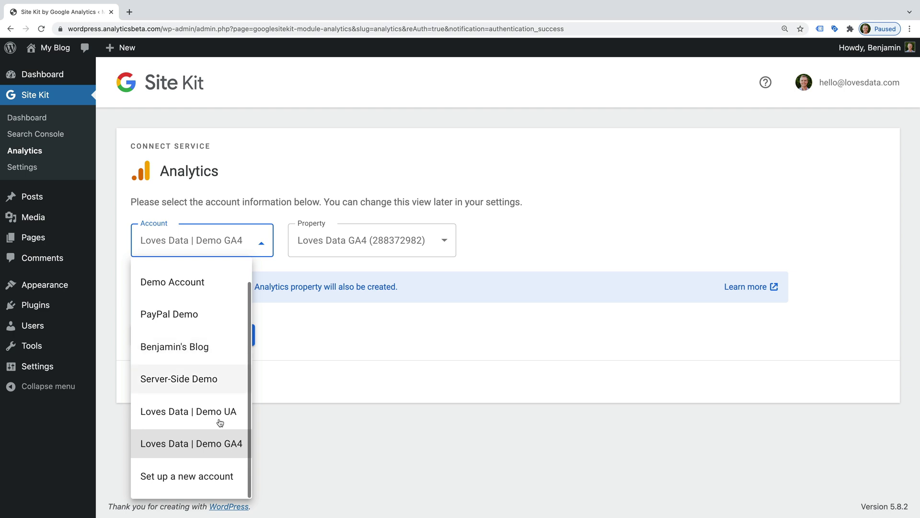
pyautogui.click(241, 476)
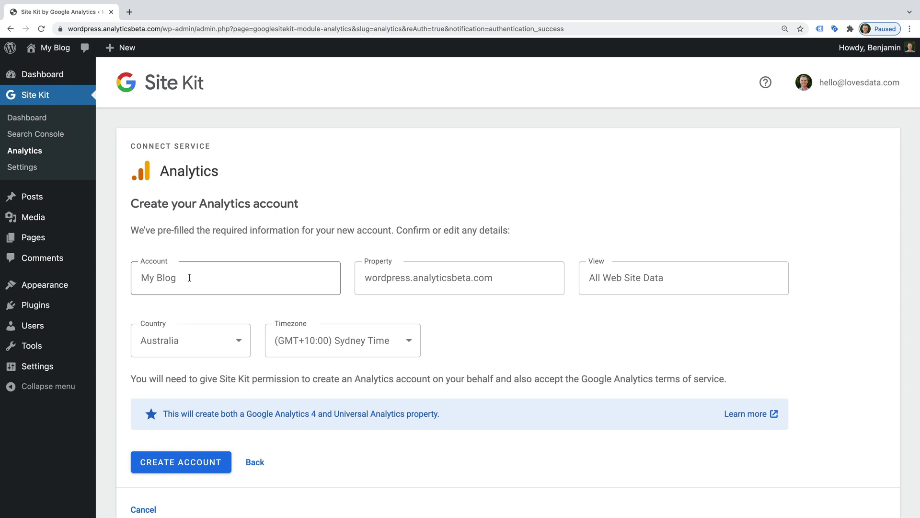
pyautogui.click(189, 277)
pyautogui.tripleClick(189, 278)
pyautogui.write('Lov')
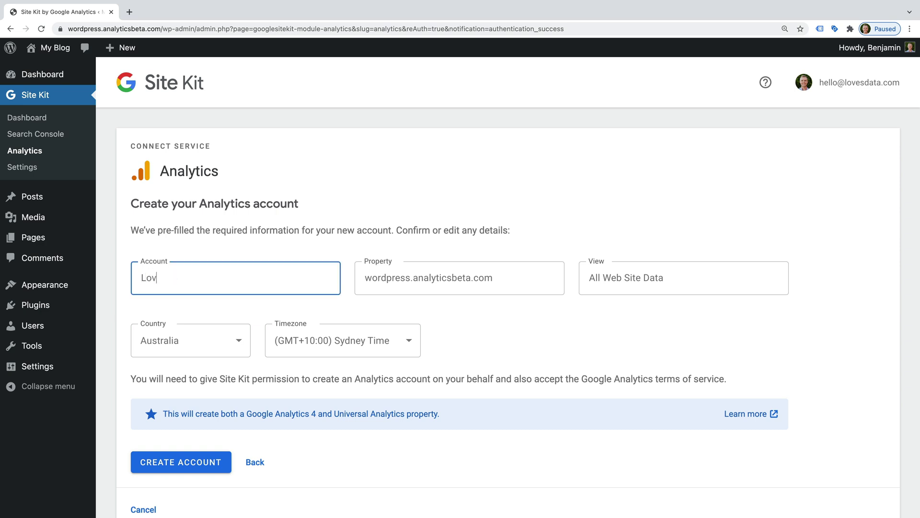
pyautogui.write('es Data')
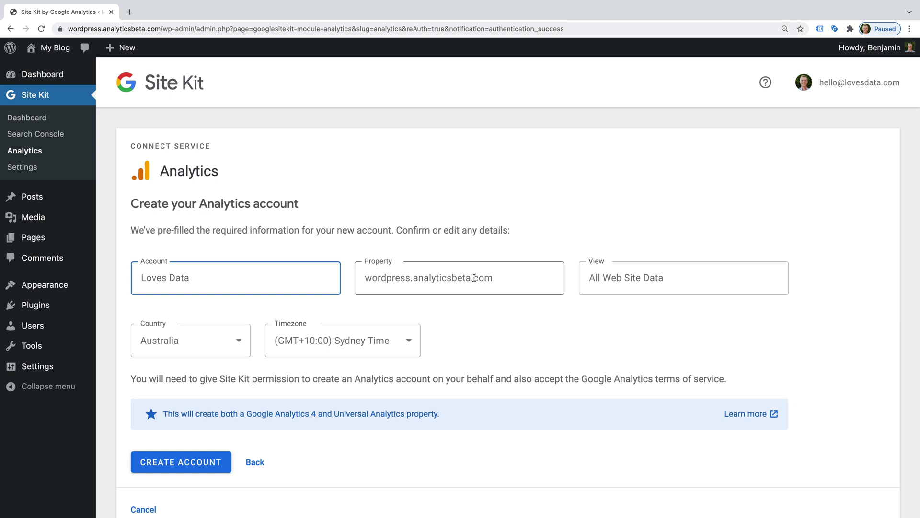
# Name the property Loves Data, keep the All Web Site Data view, and create the account
pyautogui.tripleClick(474, 278)
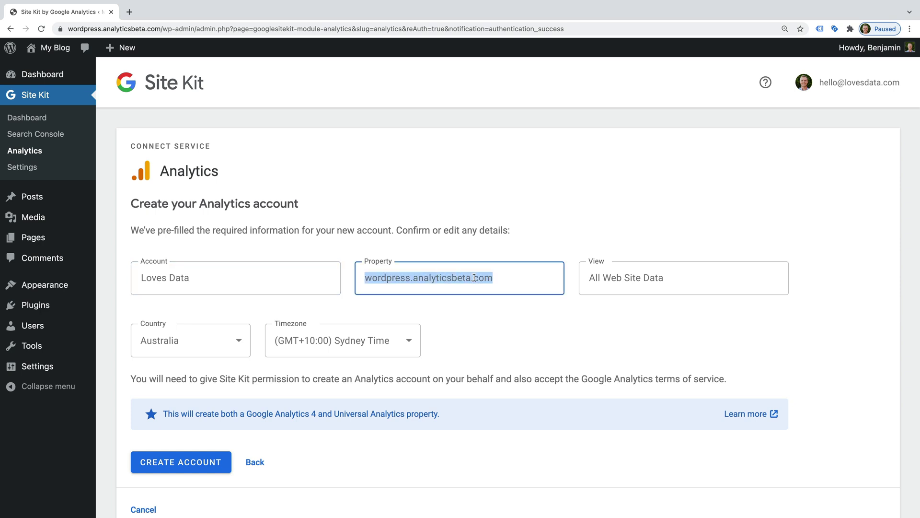
pyautogui.write('Loves Data')
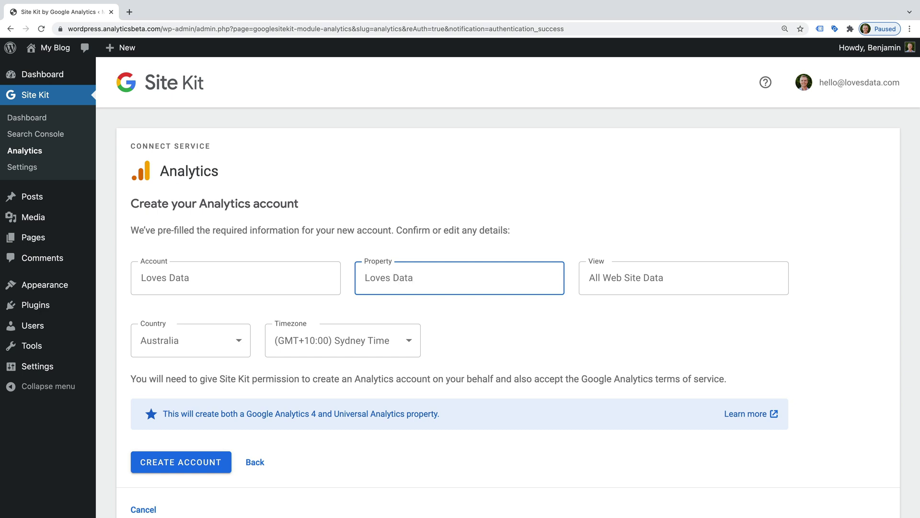
pyautogui.click(594, 287)
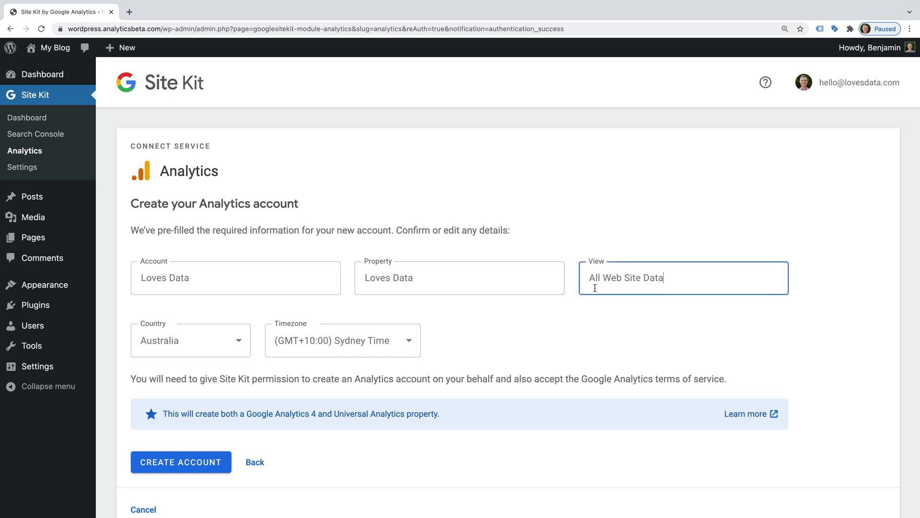
pyautogui.click(674, 306)
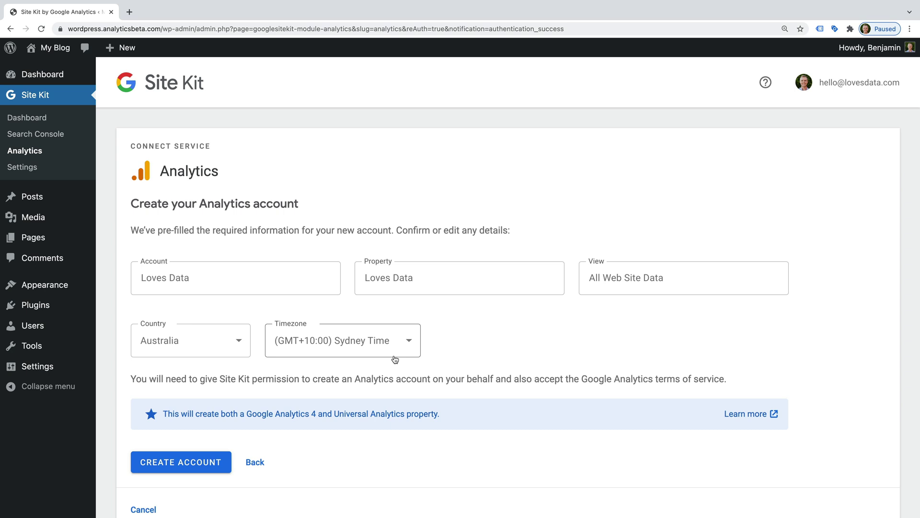
pyautogui.scroll(-2, 394, 360)
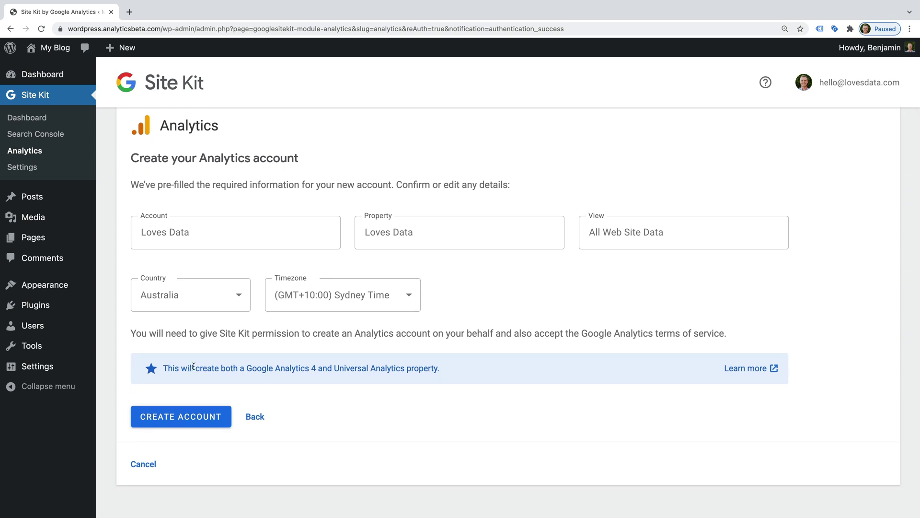
pyautogui.moveTo(195, 366); pyautogui.dragTo(438, 368)
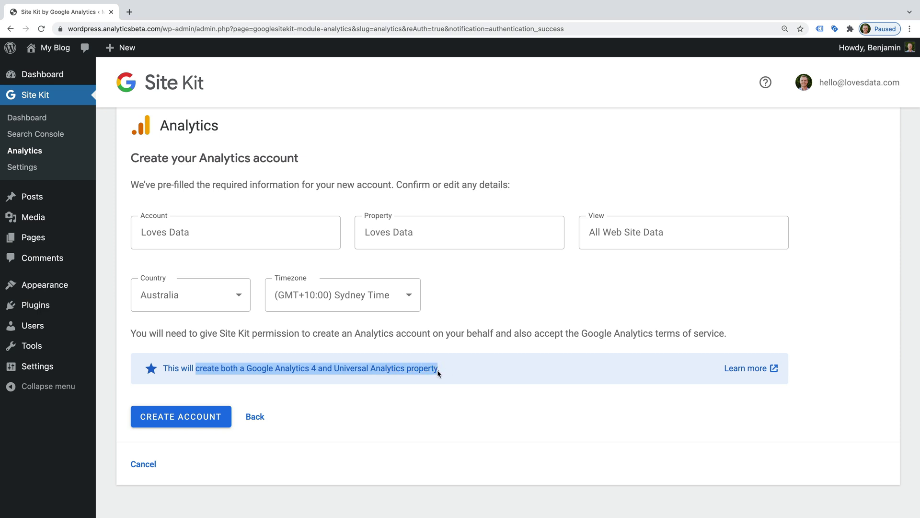
pyautogui.click(190, 418)
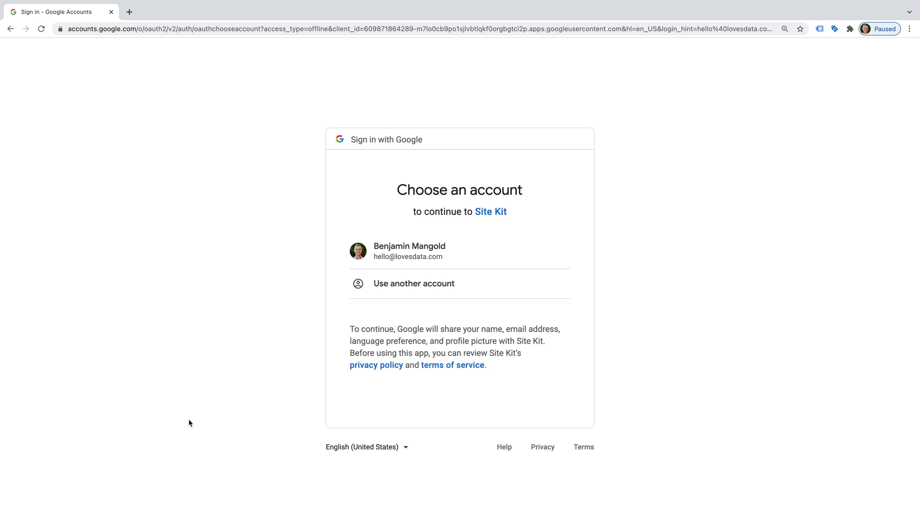
# Choose the Google account and allow Site Kit to create and edit Analytics accounts
pyautogui.click(460, 252)
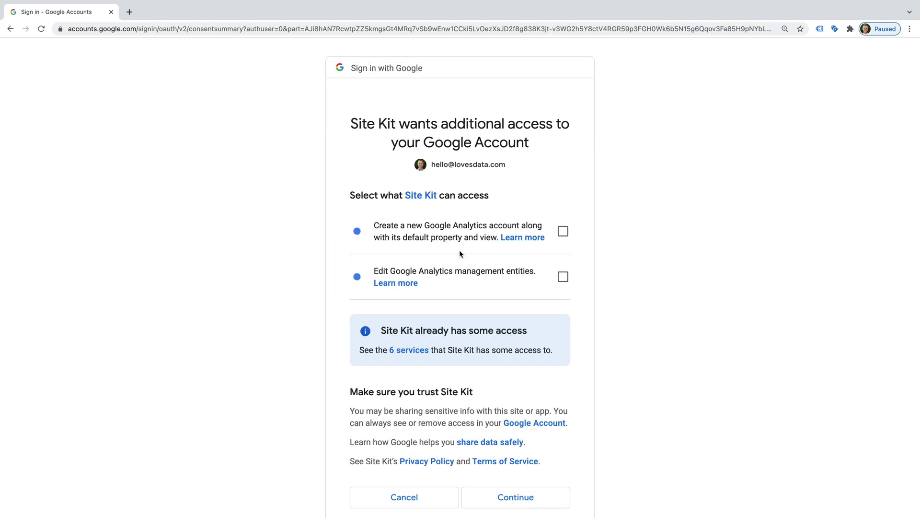
pyautogui.click(563, 231)
pyautogui.click(563, 277)
pyautogui.scroll(-1, 571, 376)
pyautogui.click(538, 471)
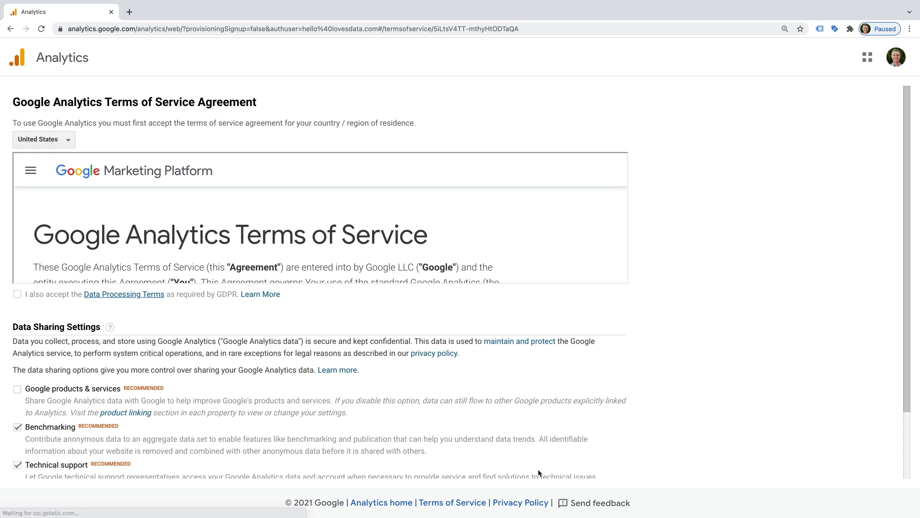
# Tick the Data Processing and Controller-Controller Data Protection Terms, then accept the Analytics terms
pyautogui.click(18, 294)
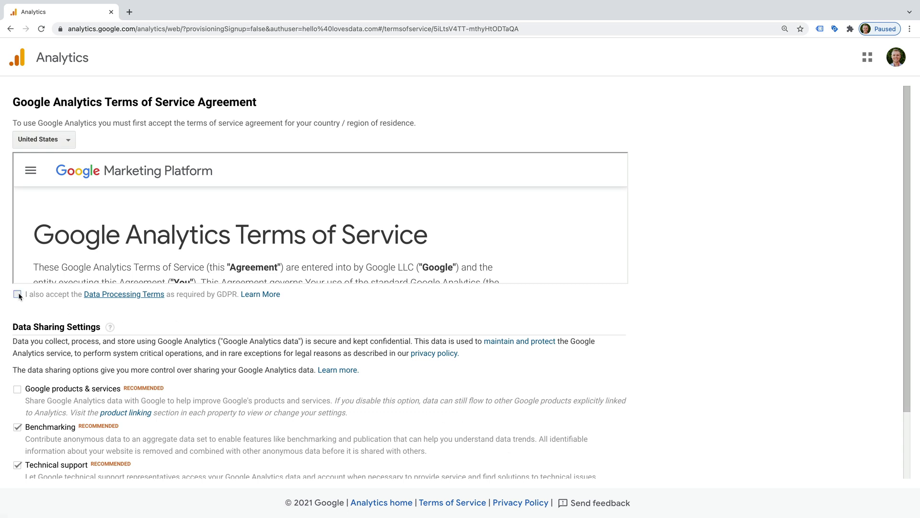
pyautogui.scroll(-2, 60, 298)
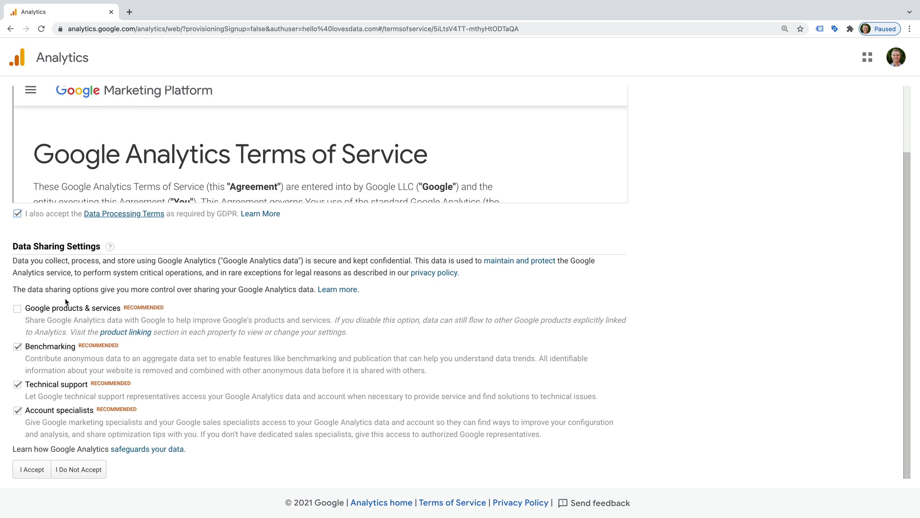
pyautogui.click(17, 308)
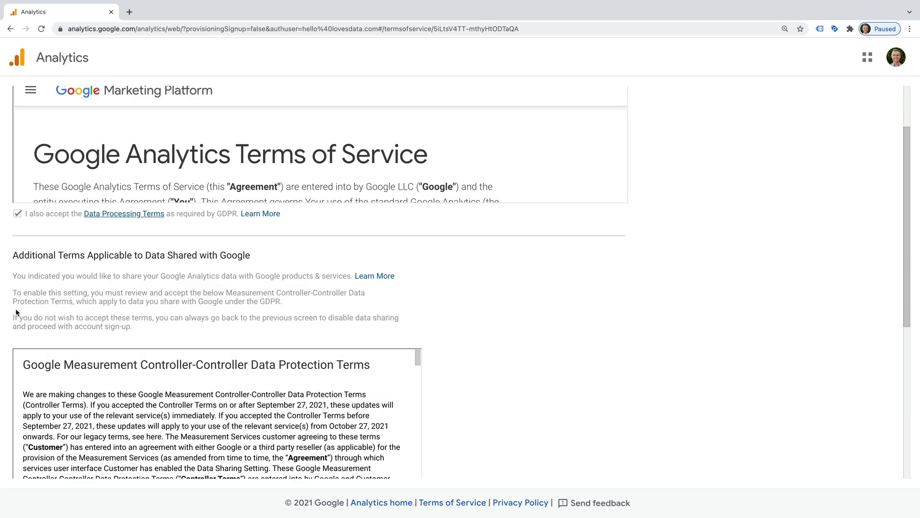
pyautogui.scroll(-5, 401, 323)
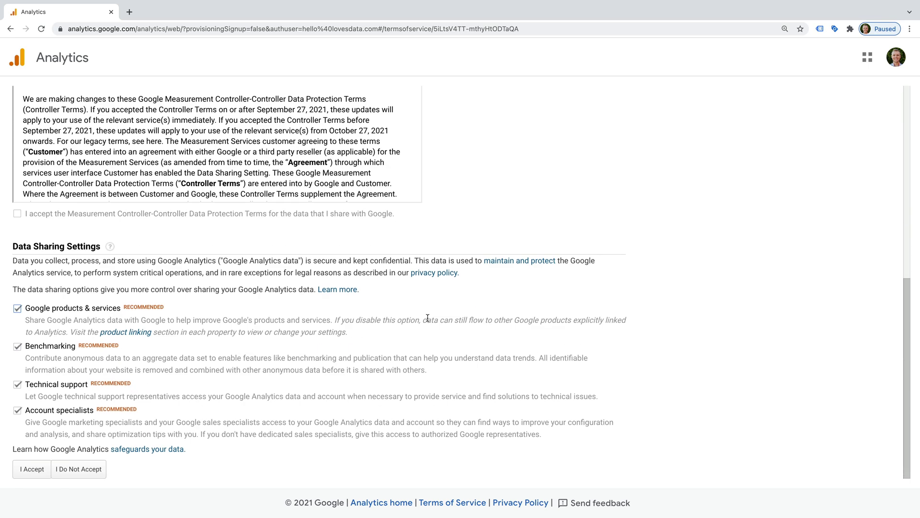
pyautogui.click(20, 215)
pyautogui.click(39, 471)
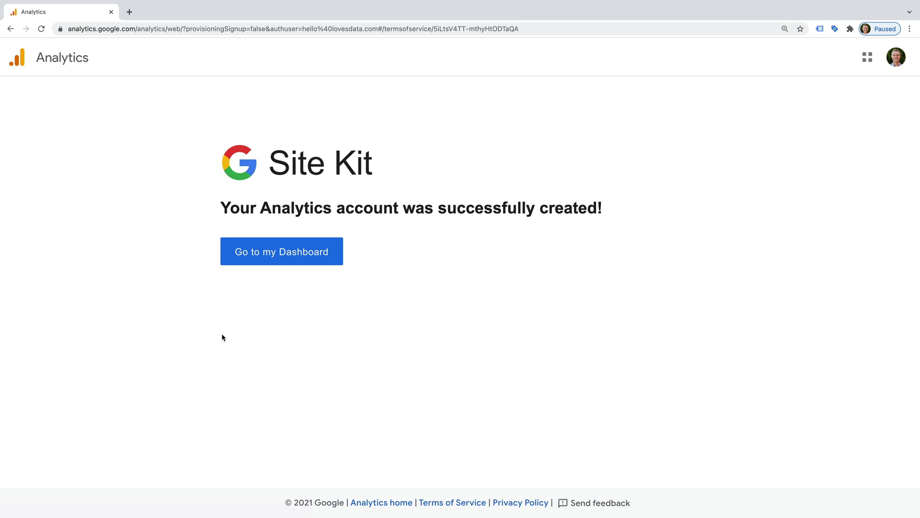
# Return to the Site Kit dashboard, then choose Site Kit > Analytics in the admin sidebar
pyautogui.click(330, 261)
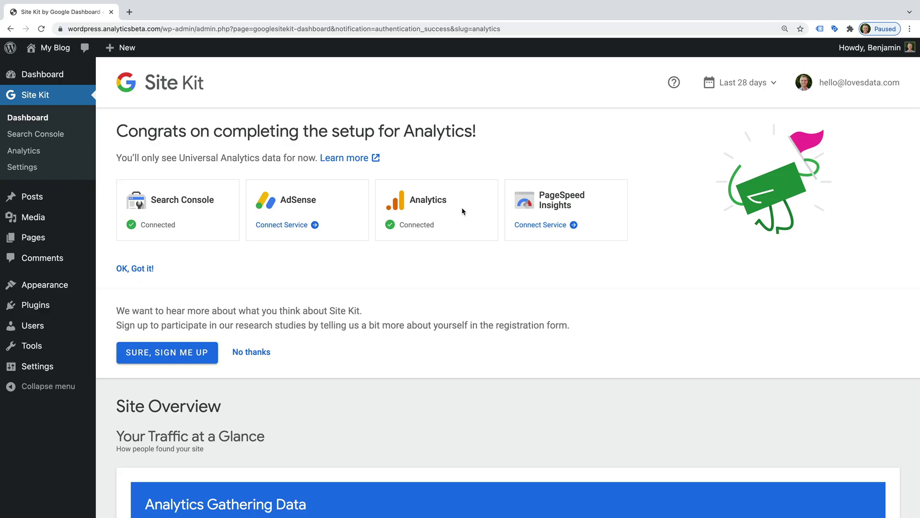
pyautogui.click(36, 152)
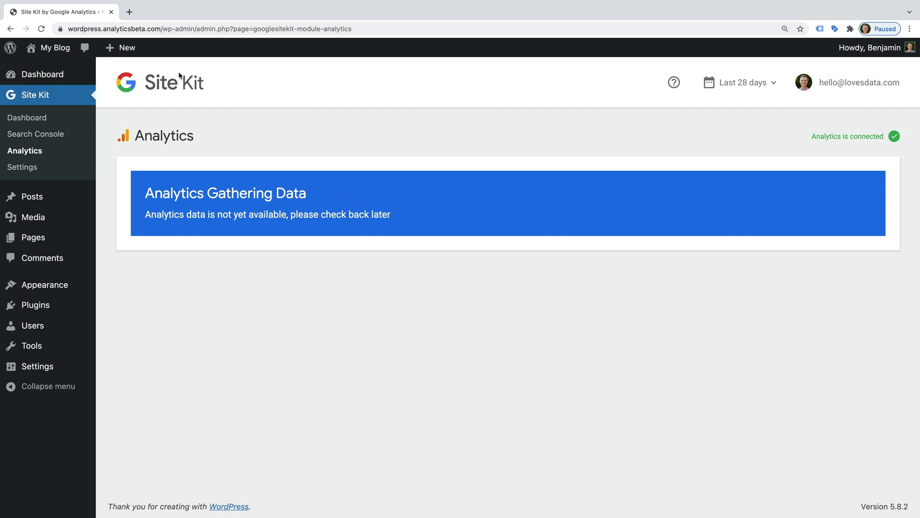
# Load analytics.google.com in a new tab to reach the wordpress.analyticsbeta.com Reports snapshot
pyautogui.click(129, 12)
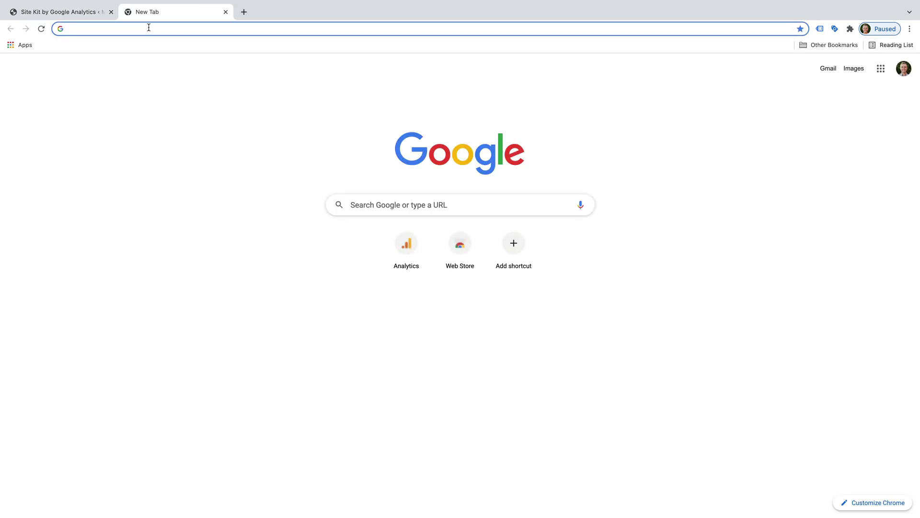
pyautogui.write('analytics.google.com')
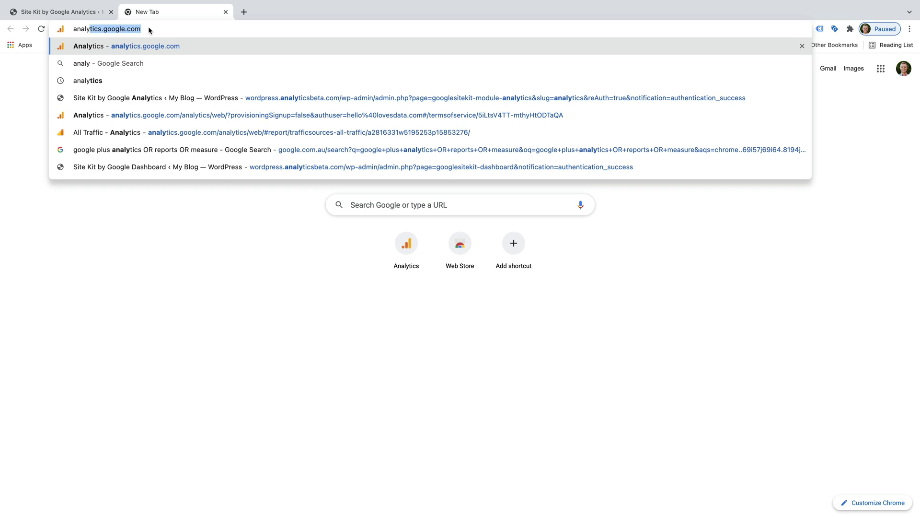
pyautogui.press('Return')
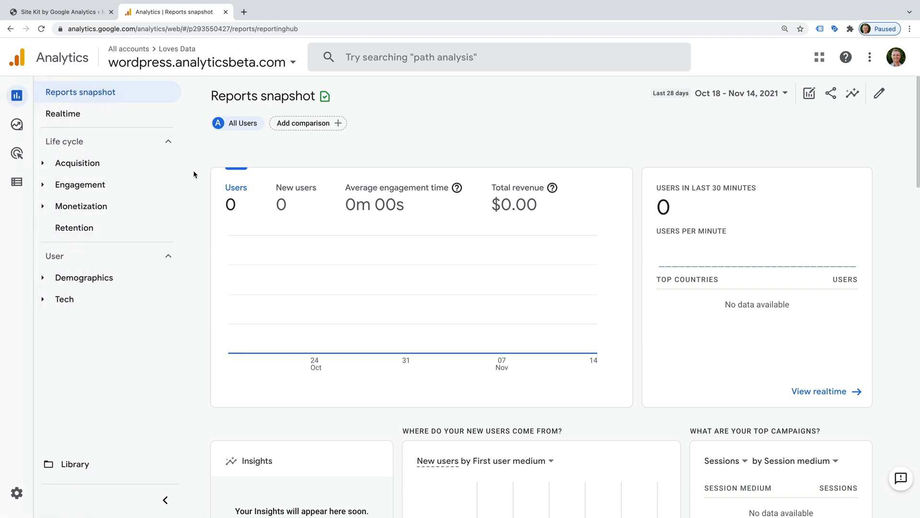
pyautogui.click(178, 64)
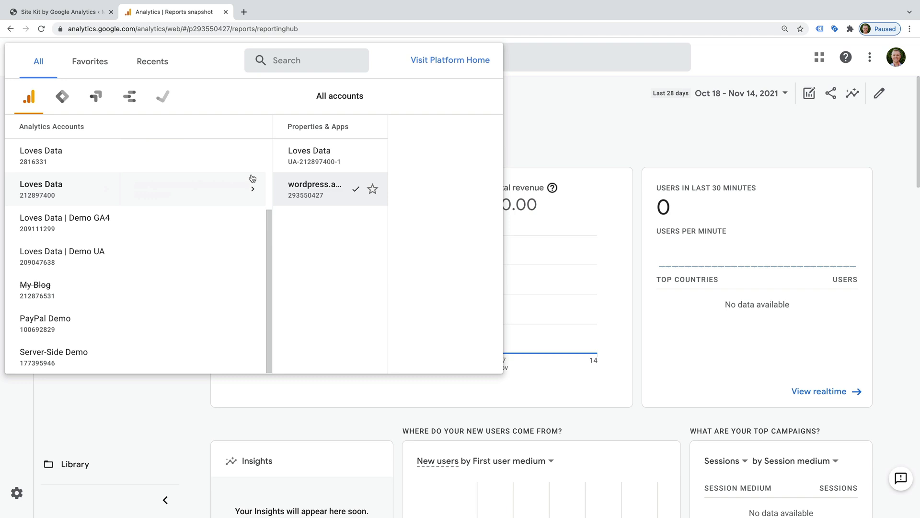
pyautogui.click(316, 160)
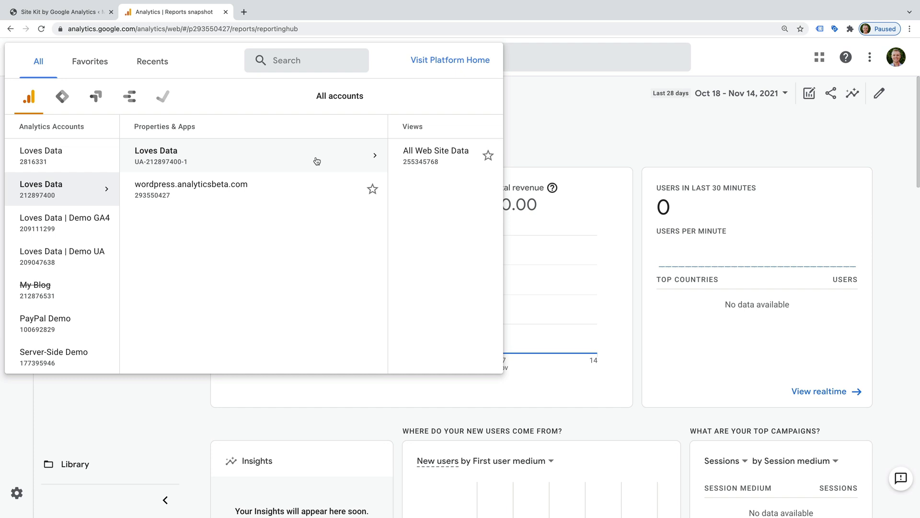
pyautogui.moveTo(346, 155)
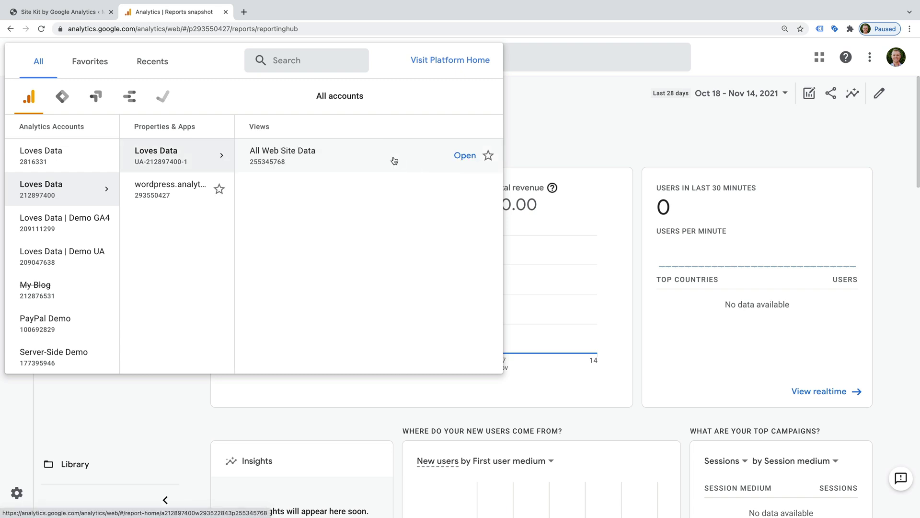
pyautogui.click(366, 159)
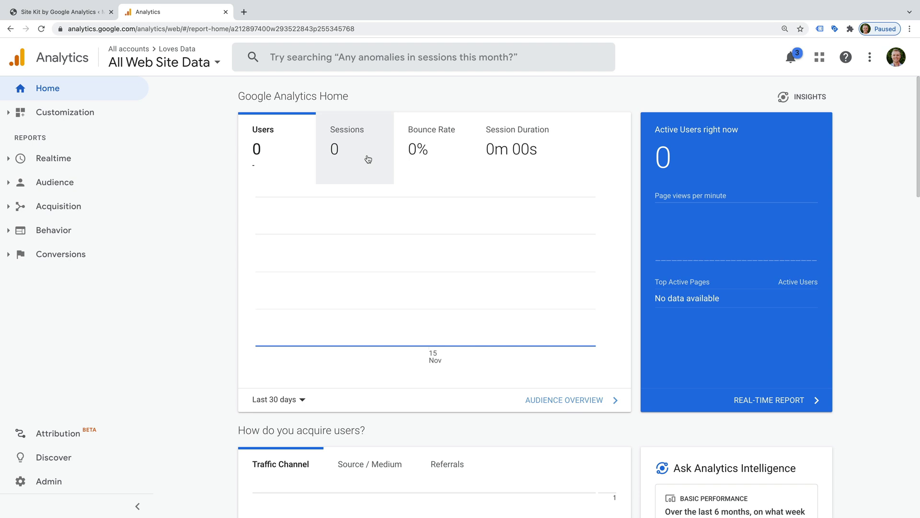
pyautogui.click(165, 62)
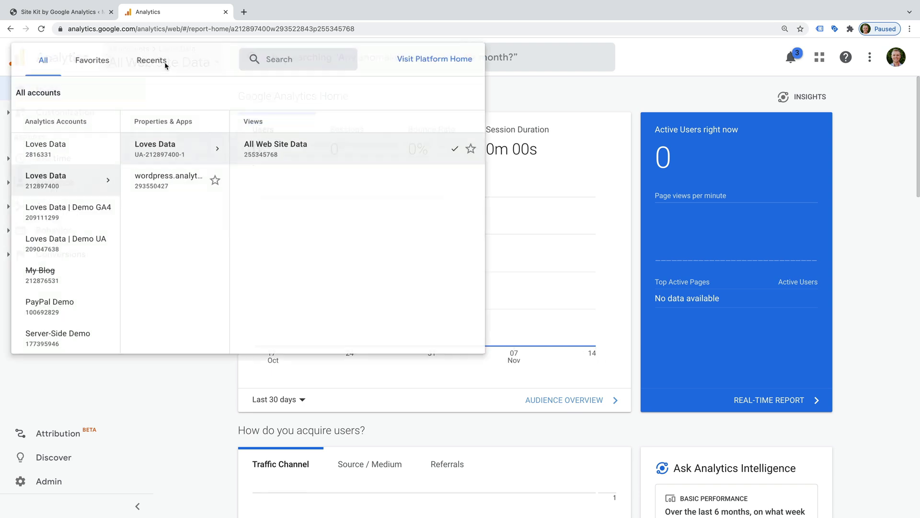
pyautogui.click(210, 189)
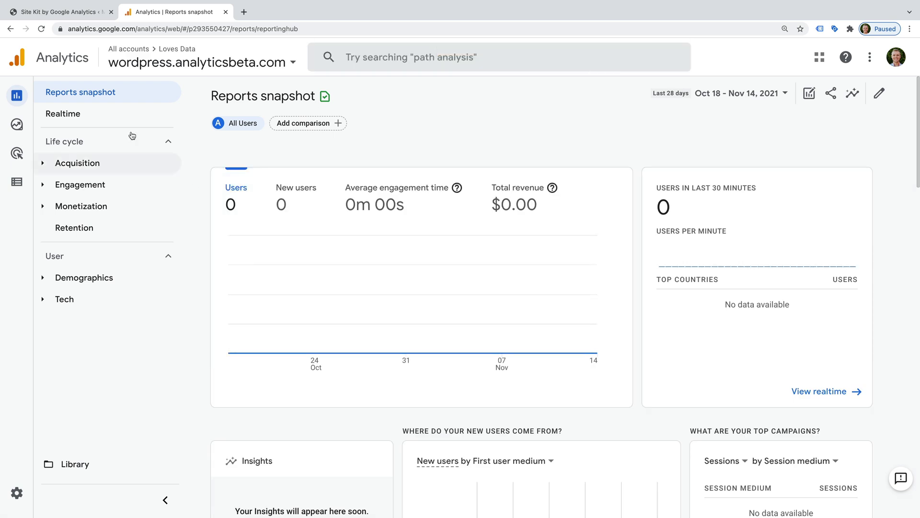
pyautogui.click(90, 113)
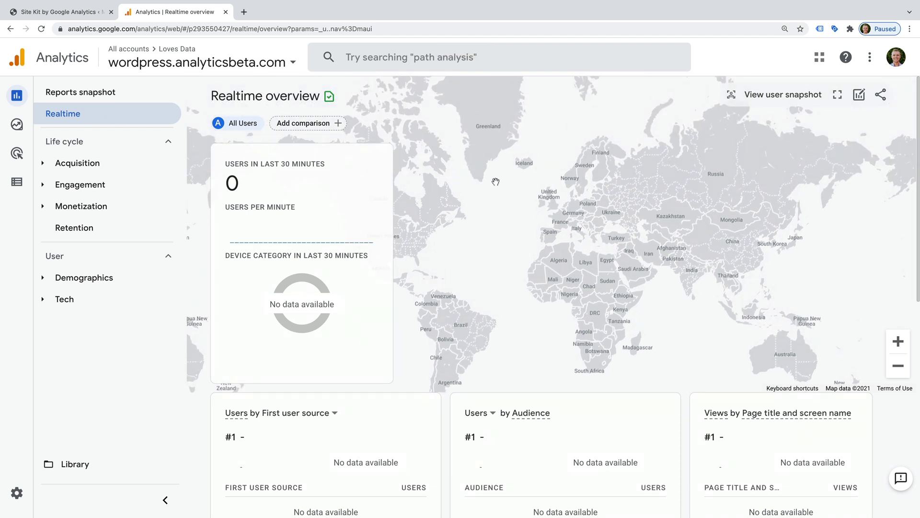
pyautogui.scroll(-2, 495, 182)
pyautogui.scroll(-2, 496, 182)
pyautogui.scroll(3, 495, 182)
pyautogui.scroll(1, 496, 182)
# Start a blank new tab beside the Google Analytics Realtime overview
pyautogui.click(244, 12)
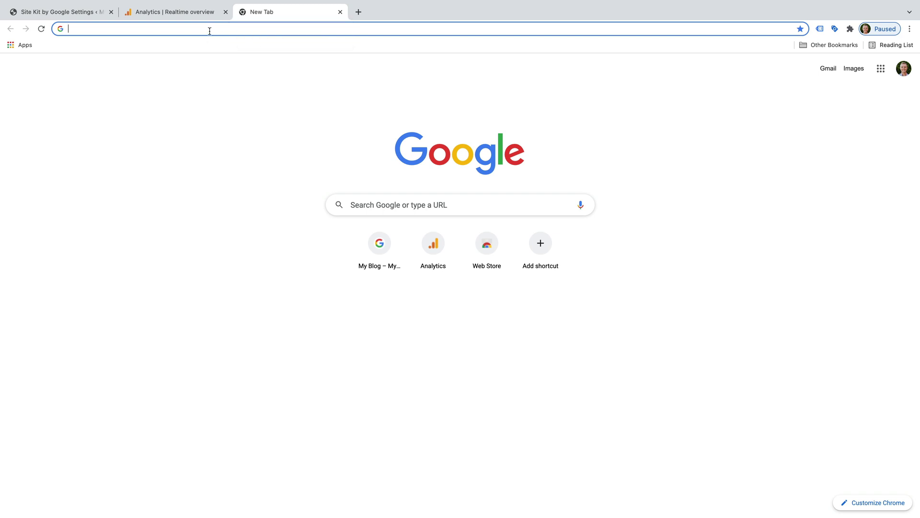
pyautogui.write('https://wordpress.analyticsbeta.com/')
# Load the blog home page, read 'My blog post', and return to the Analytics Realtime tab
pyautogui.press('Return')
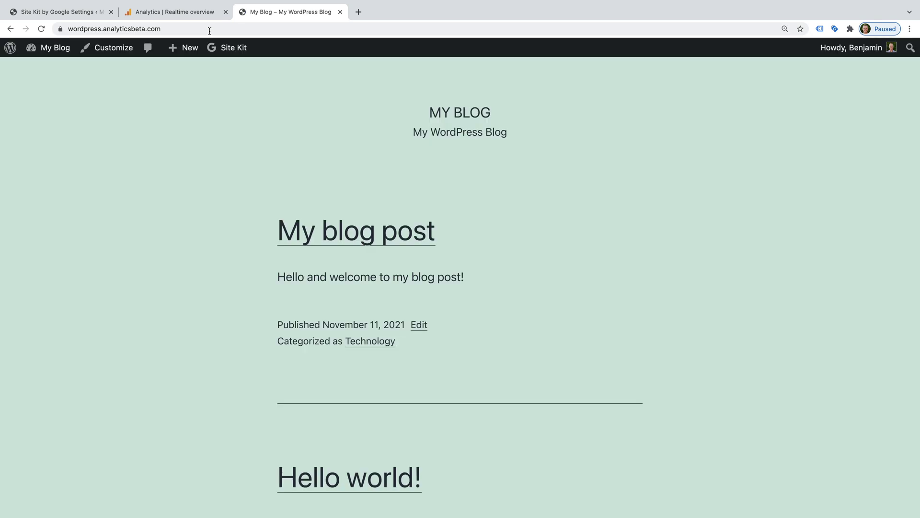
pyautogui.click(386, 231)
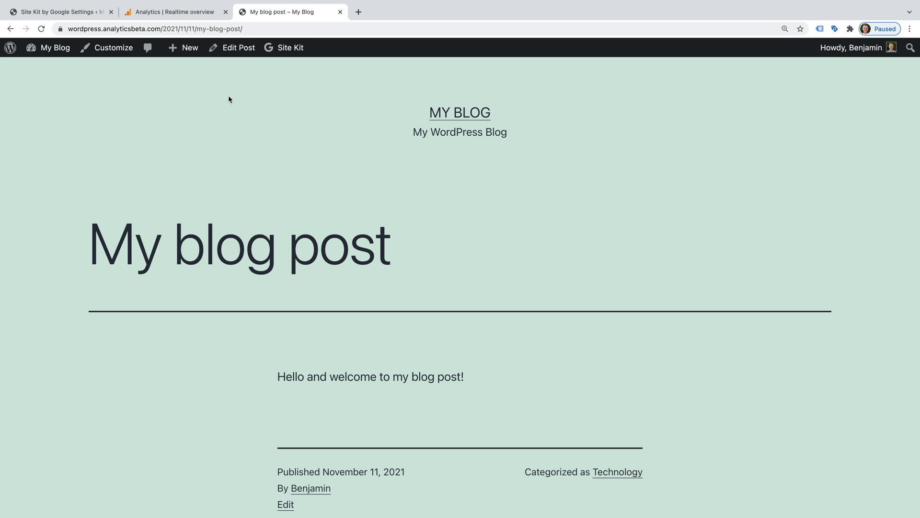
pyautogui.click(165, 11)
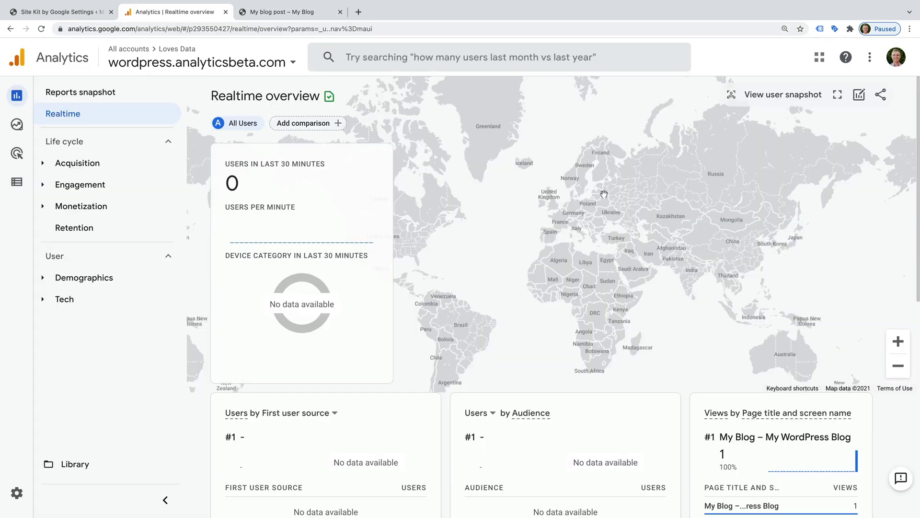
pyautogui.scroll(-2, 604, 194)
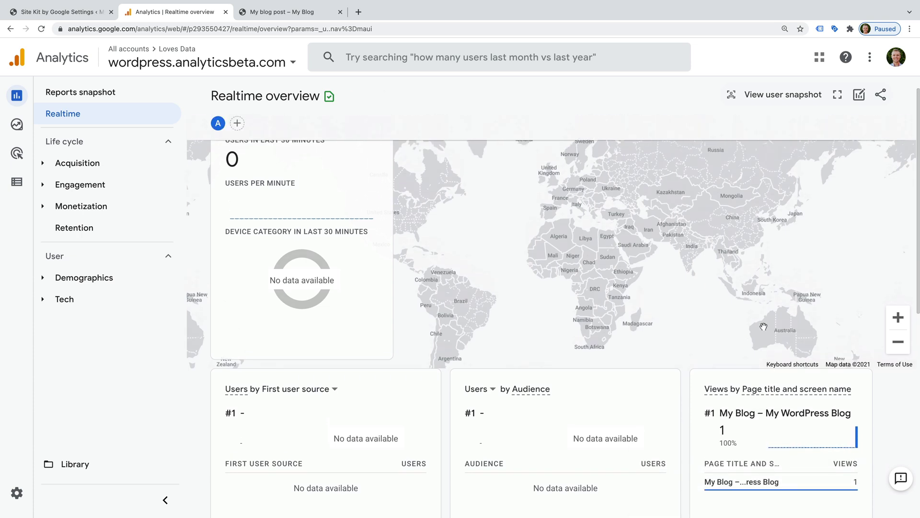
pyautogui.scroll(2, 764, 331)
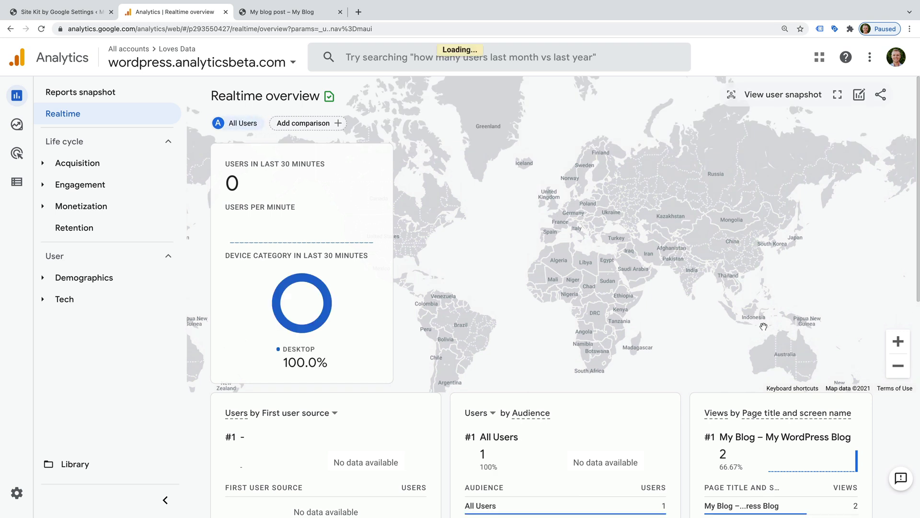